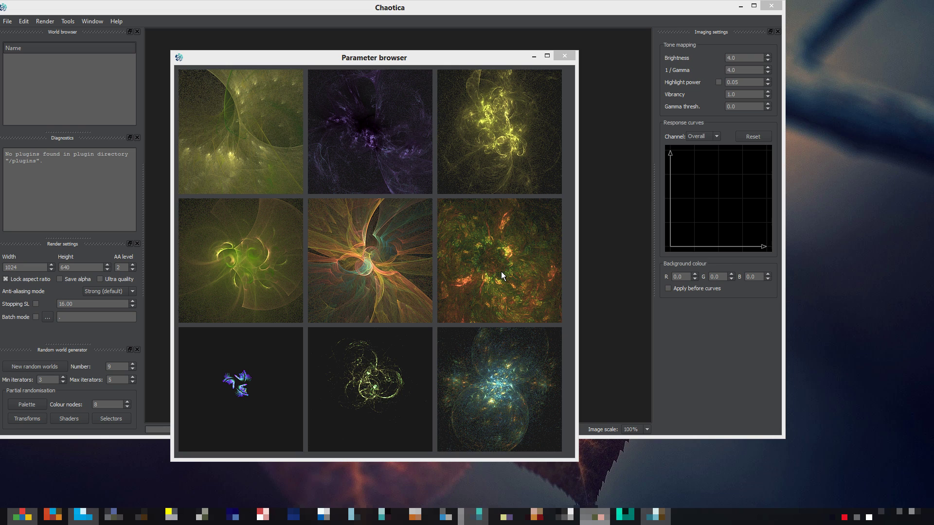
Step: Generate a new batch of random worlds, preview the purple fractal, then close the browser
click(500, 272)
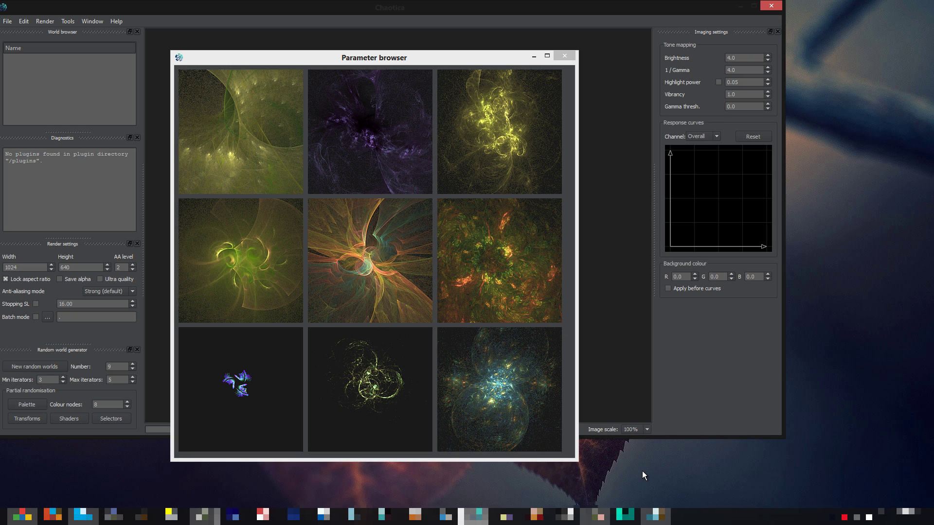
key(alt+Tab)
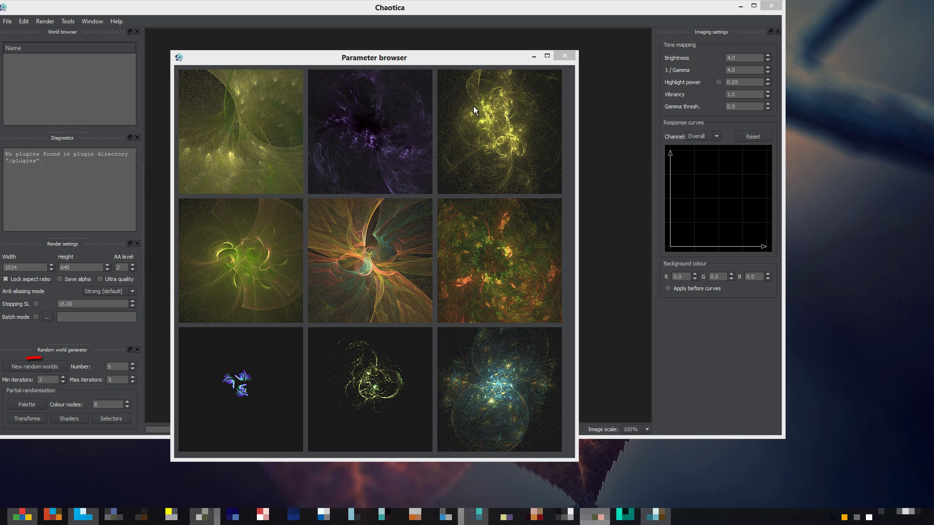
click(64, 366)
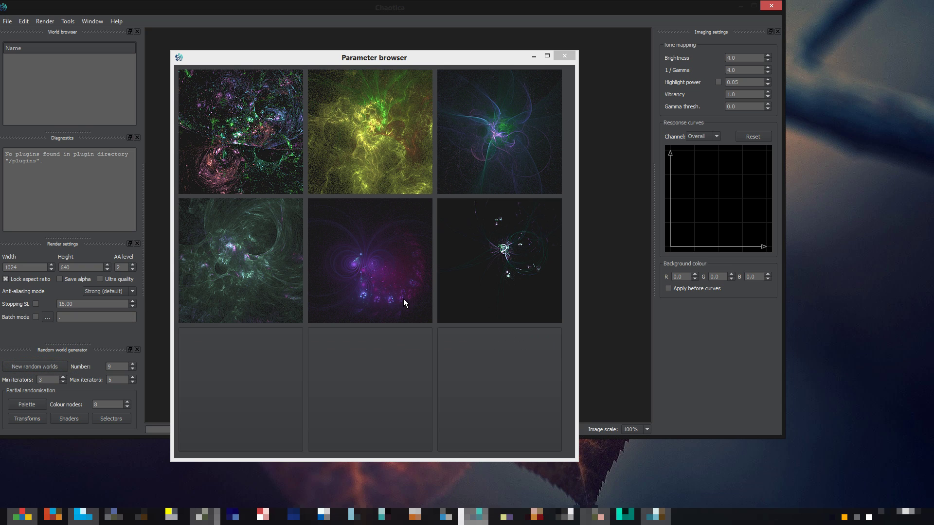
double_click(425, 319)
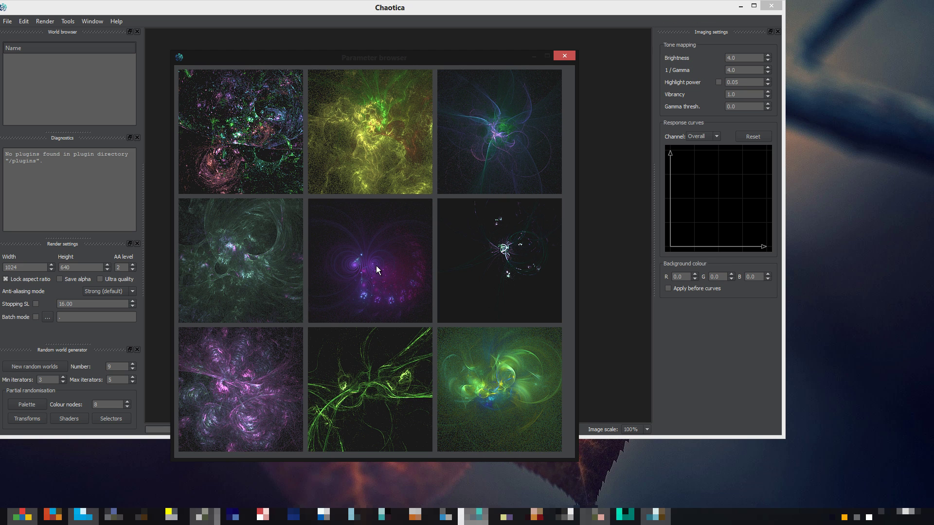
click(564, 56)
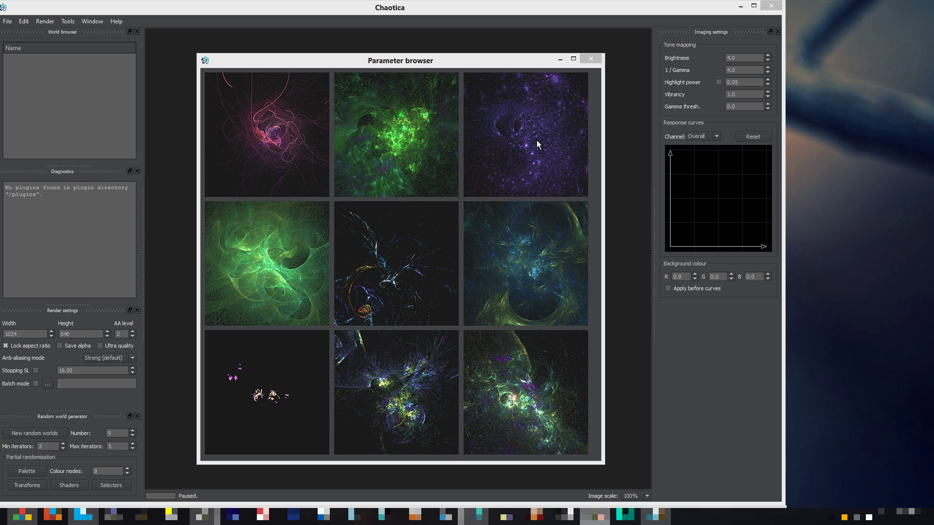
Step: Load the pink swirly fractal, then swap to the purple fractal to compare renders
double_click(273, 139)
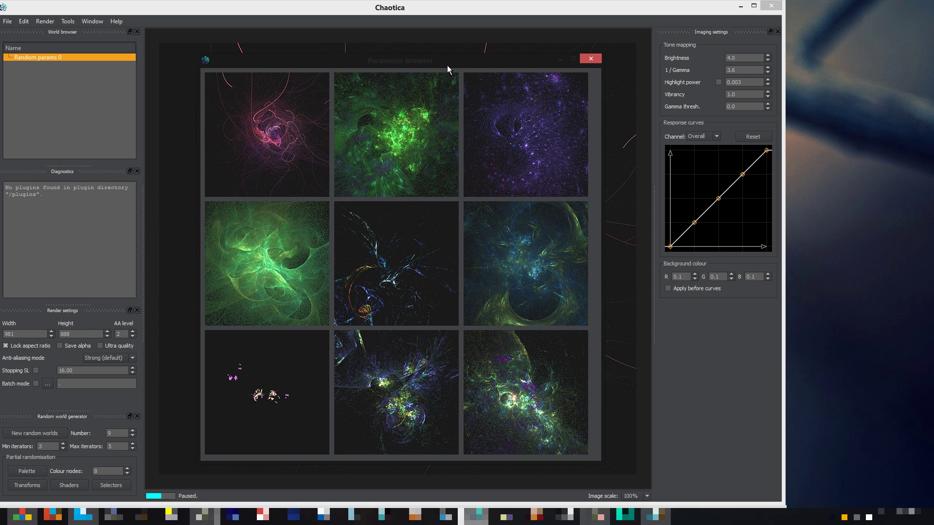
click(559, 60)
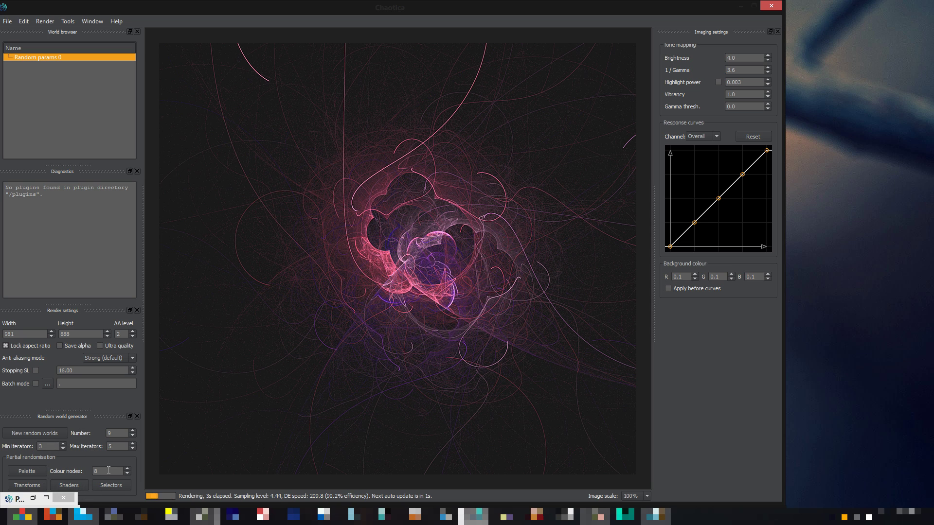
click(32, 496)
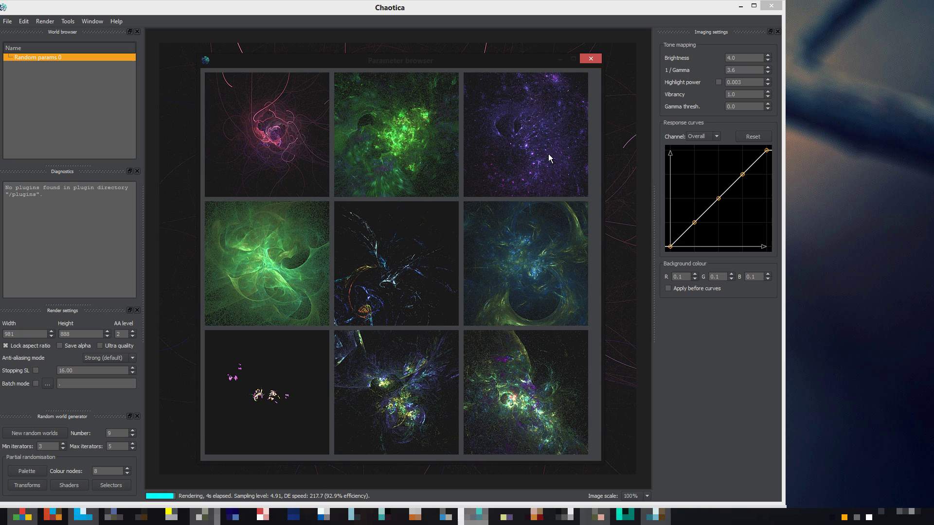
click(515, 158)
click(560, 61)
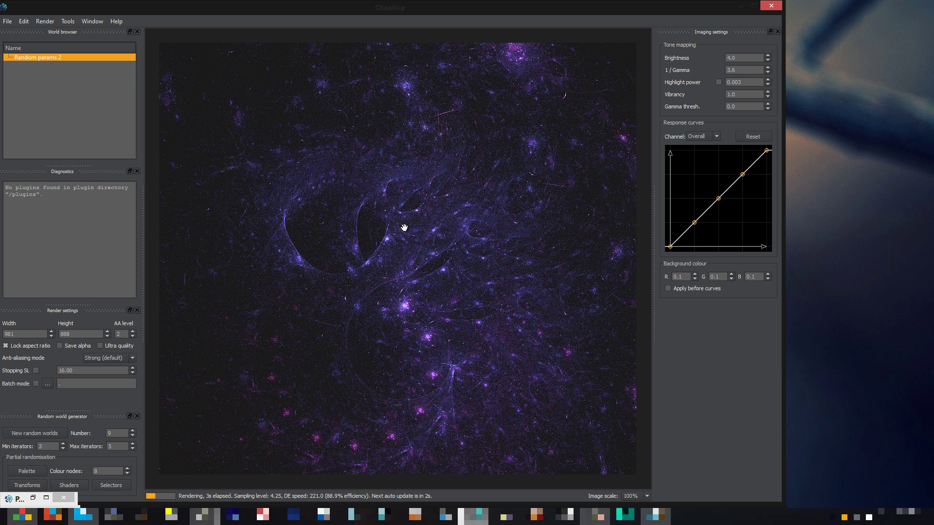
Step: Reload the pink swirly fractal, close the browser, and lower anti-aliasing to 1
click(33, 497)
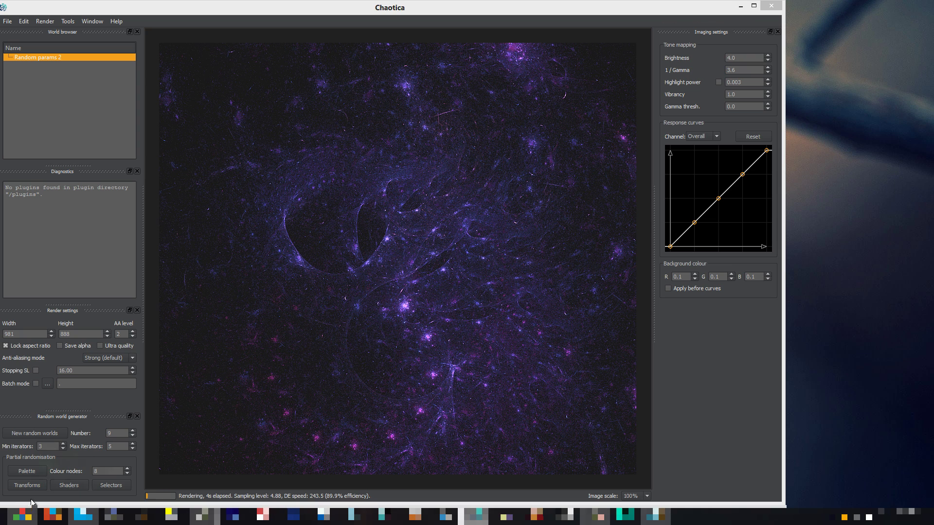
click(257, 142)
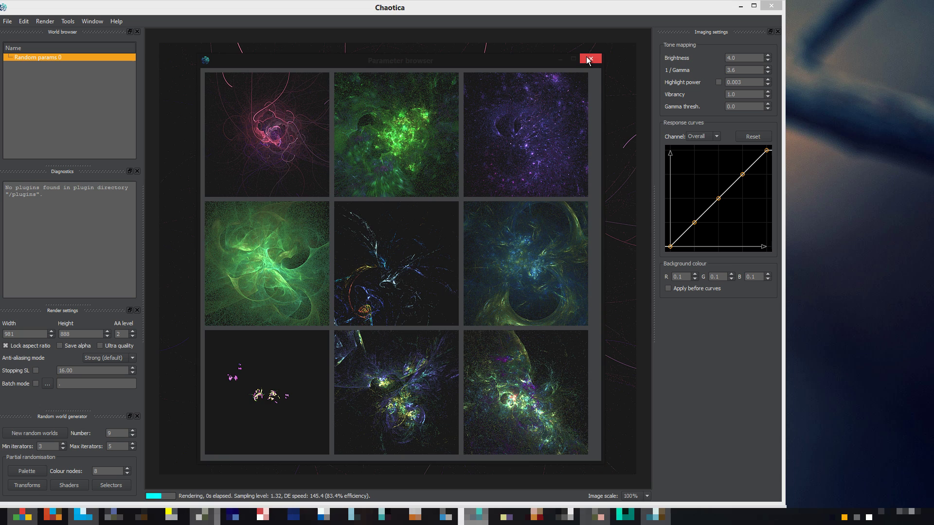
click(590, 58)
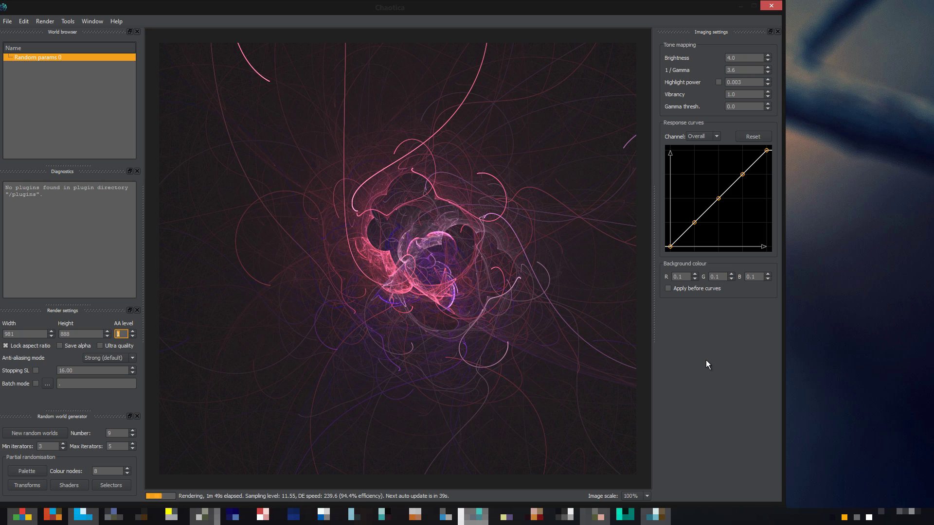
mouse_move(119, 317)
mouse_down()
mouse_move(101, 346)
mouse_move(140, 344)
mouse_move(138, 314)
mouse_up()
Step: Open the Animation editor from the Window menu and set Total length to 5 s
click(98, 24)
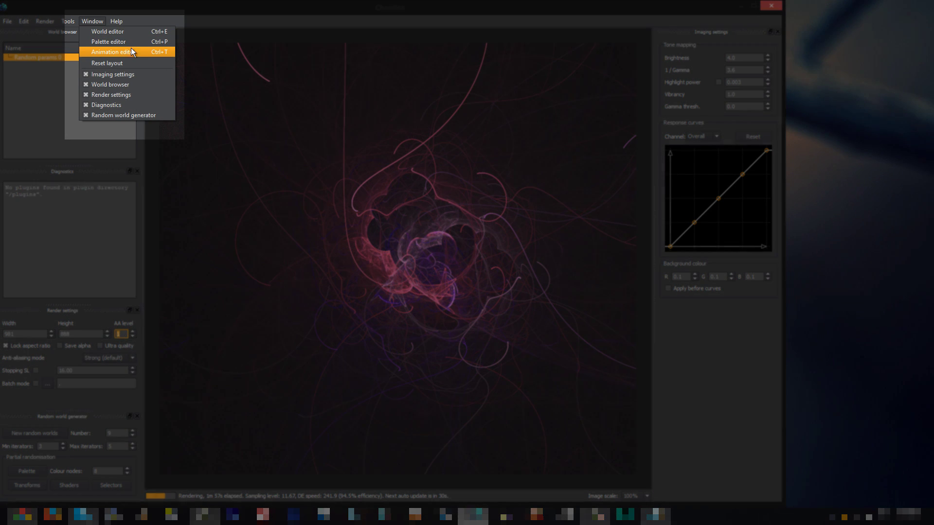
click(139, 49)
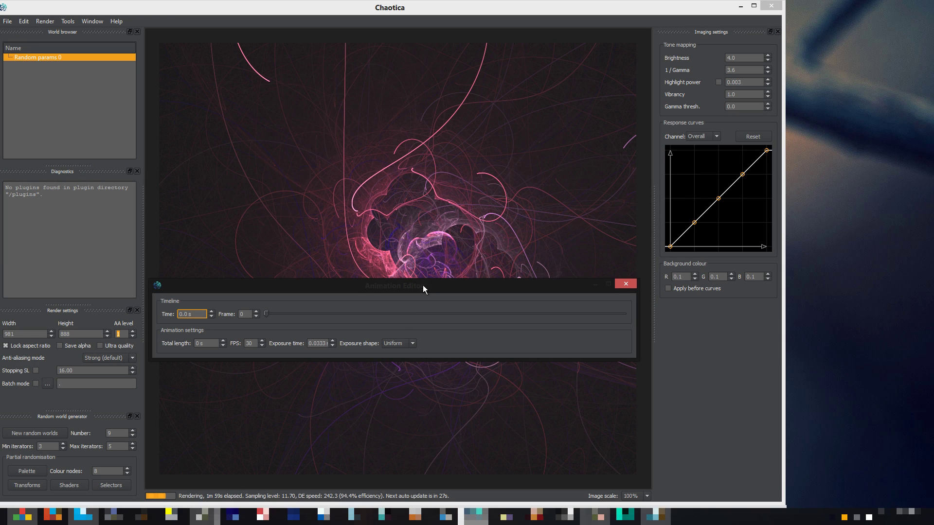
drag(423, 290, 493, 329)
key(Tab)
key(Tab)
key(Tab)
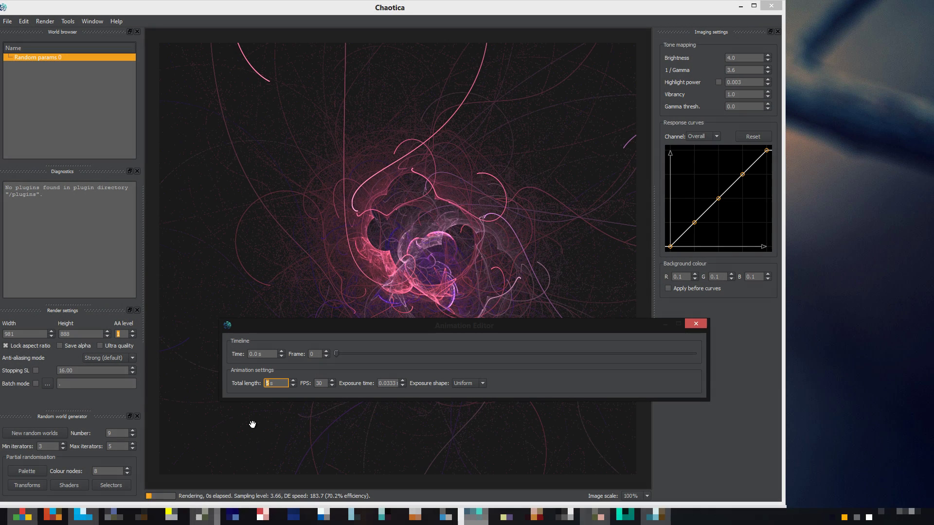
click(322, 384)
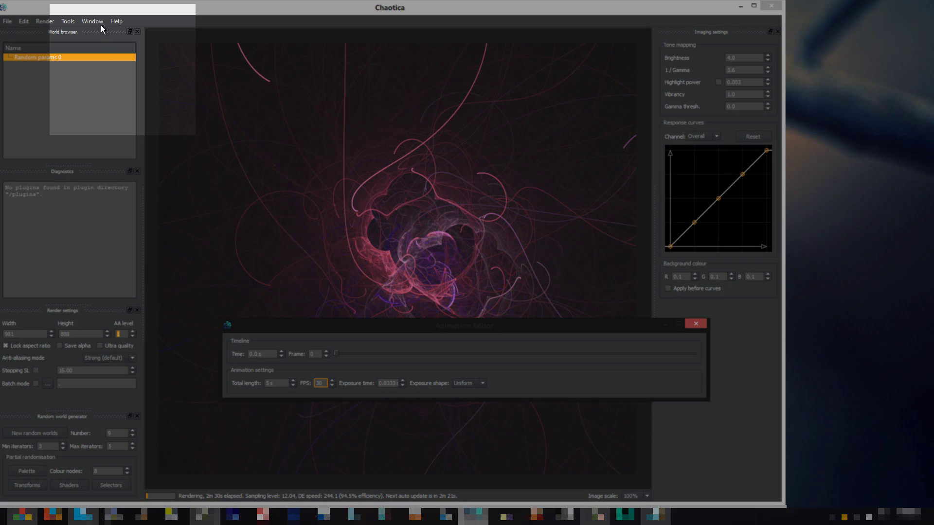
Step: Open the World editor, rearrange the windows, and move the timeline to frame 61
click(95, 21)
click(109, 31)
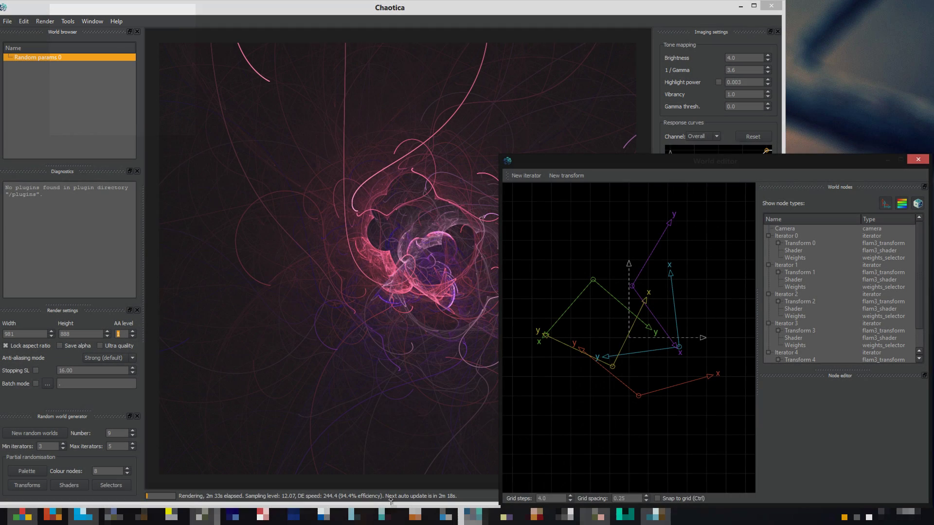
drag(391, 504, 397, 421)
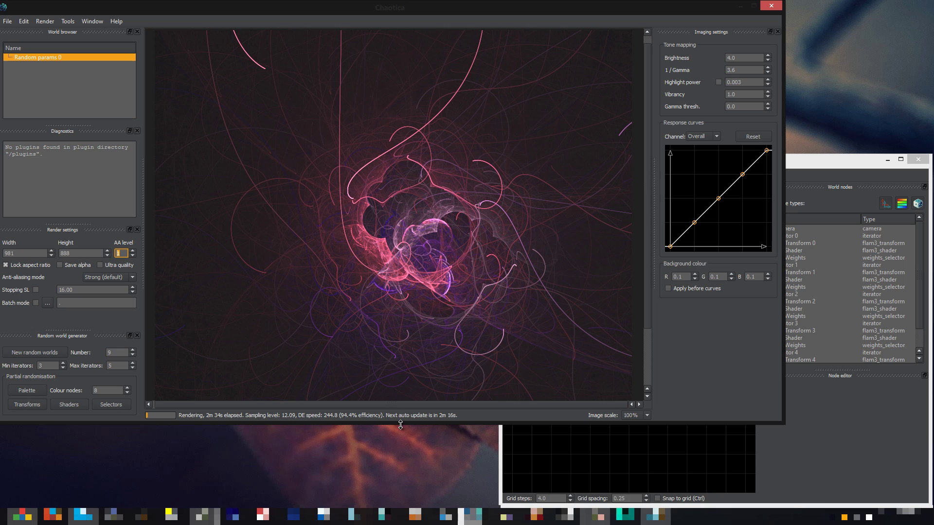
click(470, 514)
click(497, 459)
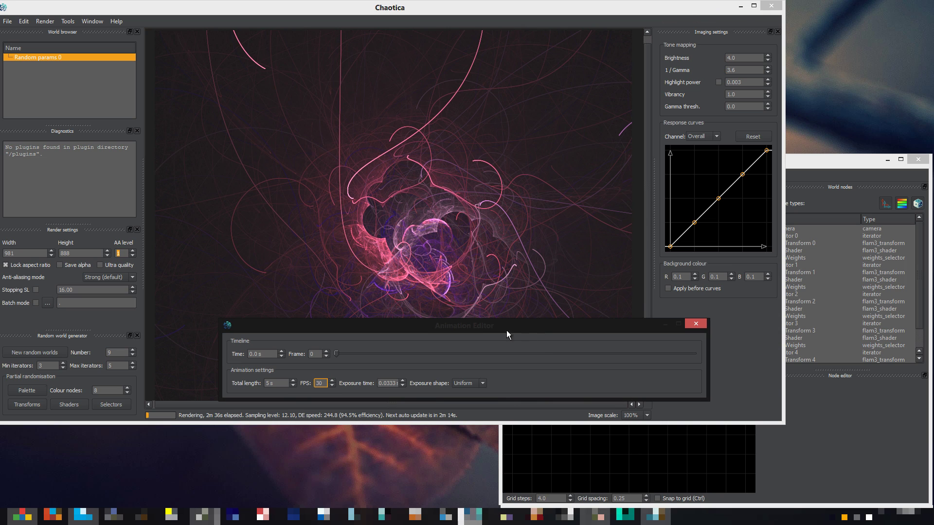
drag(506, 331, 328, 430)
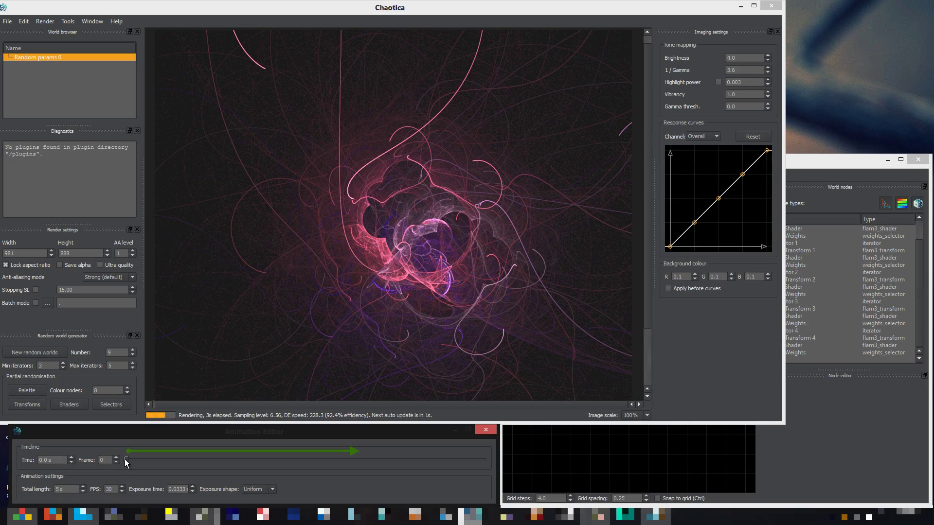
drag(125, 460, 271, 464)
Step: Stretch Transform 2's y-axis and lengthen Transform 4's pre-affine y-axis to about 1.38
click(812, 453)
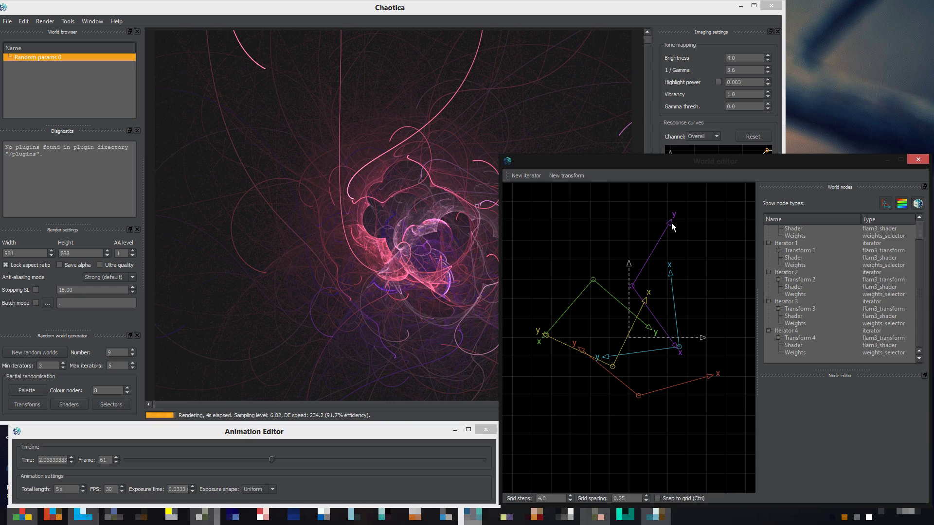
mouse_move(670, 226)
mouse_down()
mouse_move(689, 229)
mouse_move(675, 242)
mouse_up()
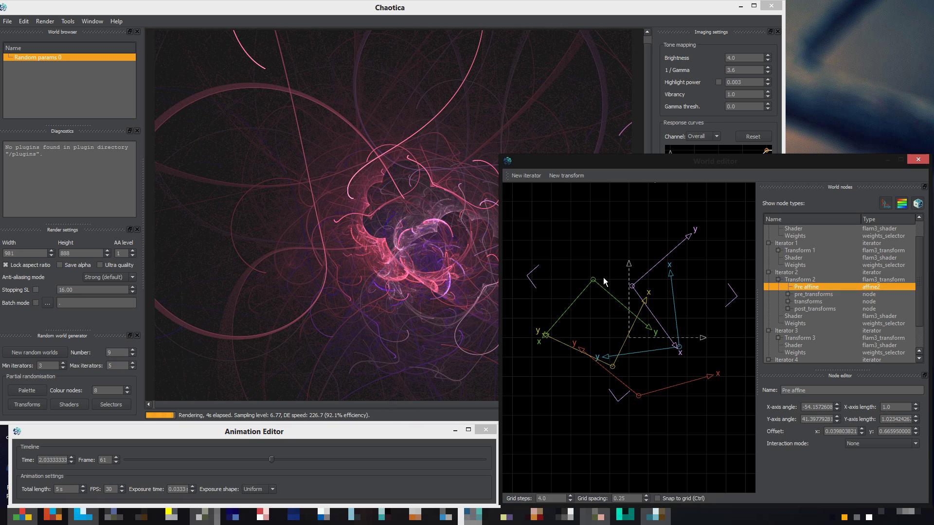
click(544, 336)
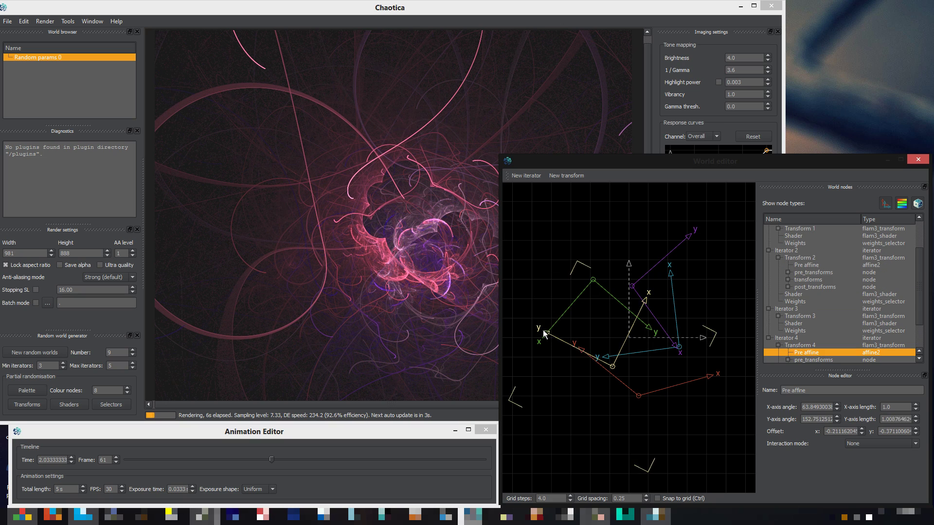
drag(545, 334, 539, 307)
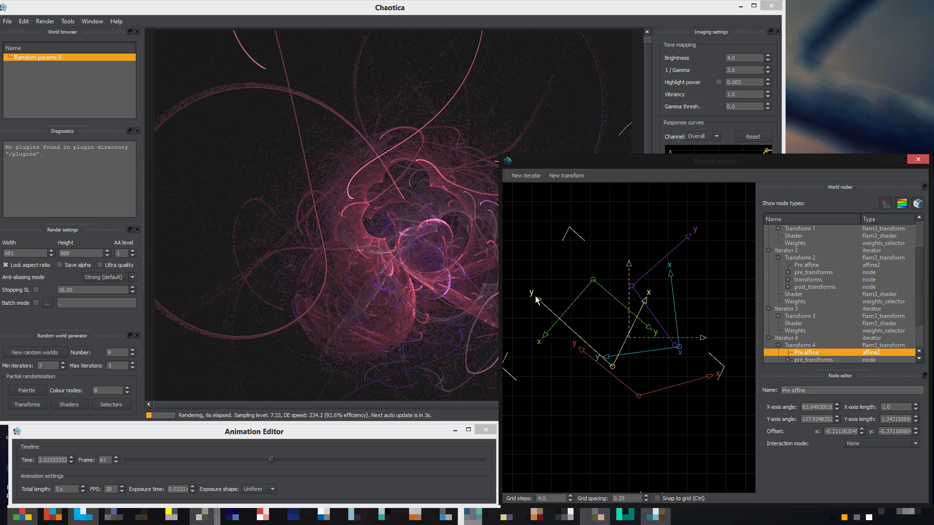
drag(537, 299, 533, 297)
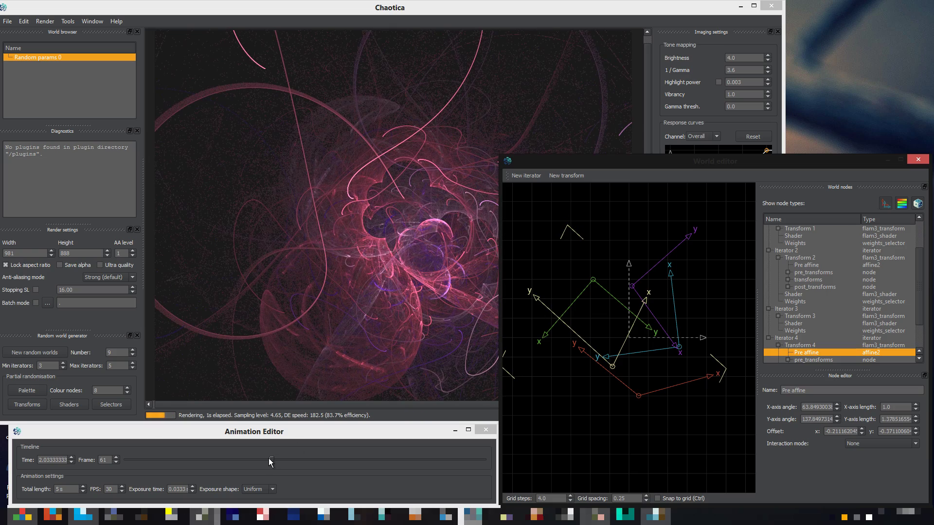
Step: At frame 150, rotate Transform 4's axes, then return the timeline to frame 0
drag(271, 460, 493, 463)
click(578, 351)
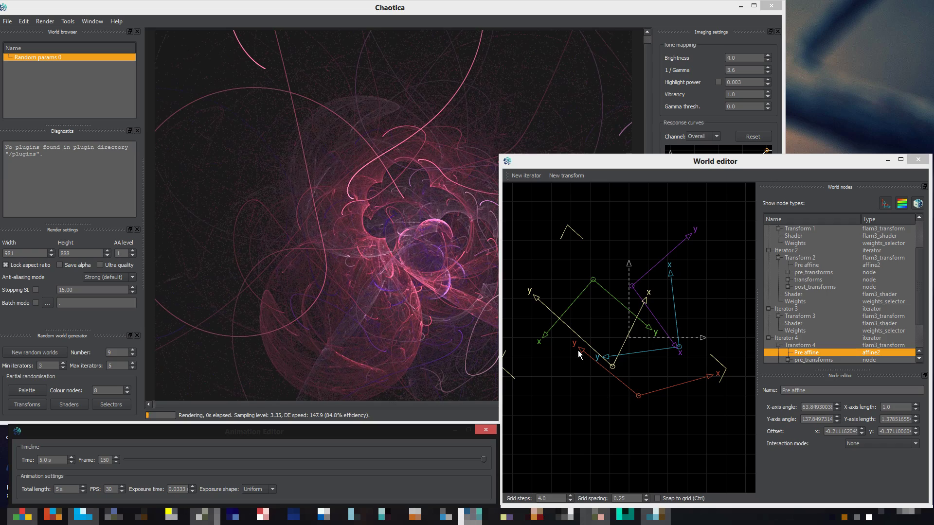
drag(578, 350, 635, 428)
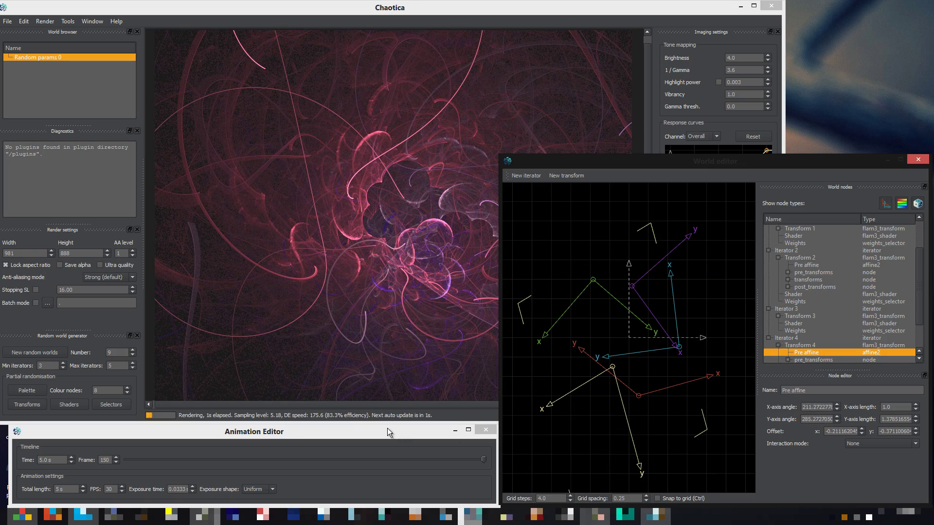
click(673, 10)
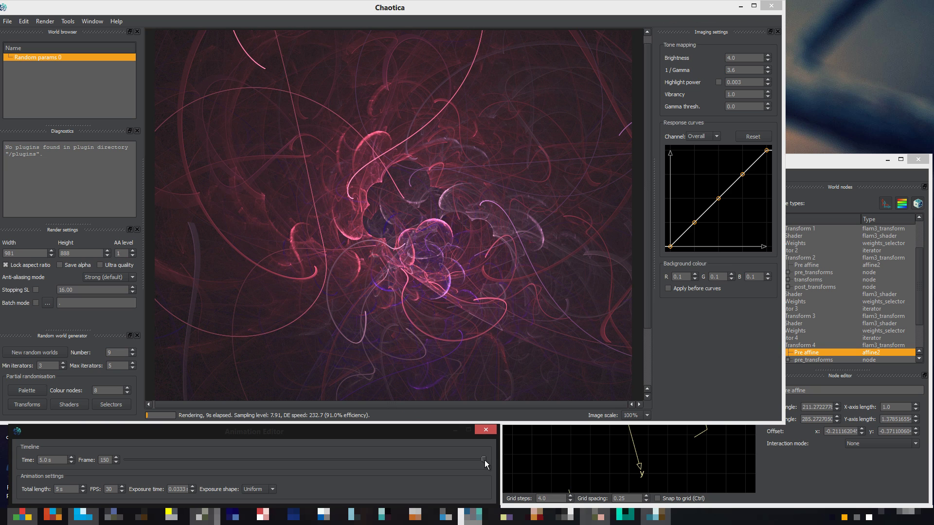
drag(484, 460, 73, 460)
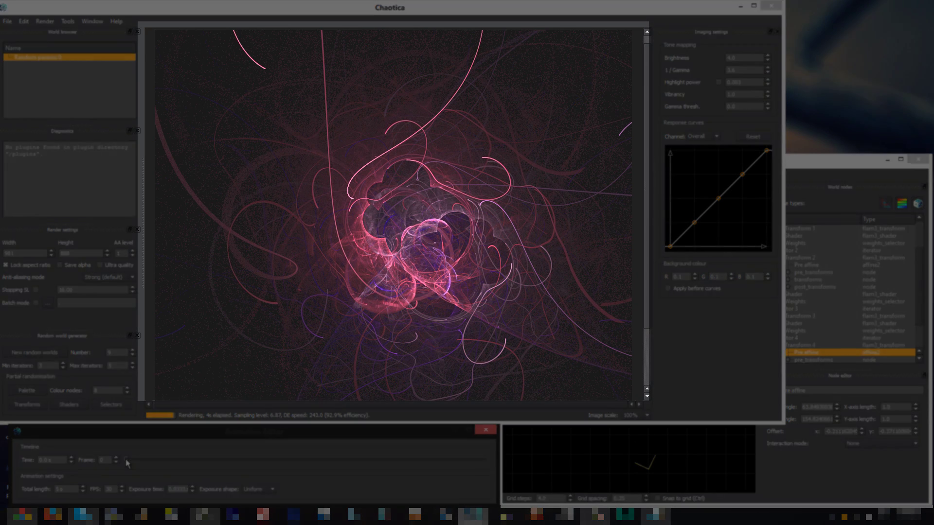
Step: Scrub the timeline from frame 0 to frame 150 to watch the swirl reshape
drag(126, 461, 282, 454)
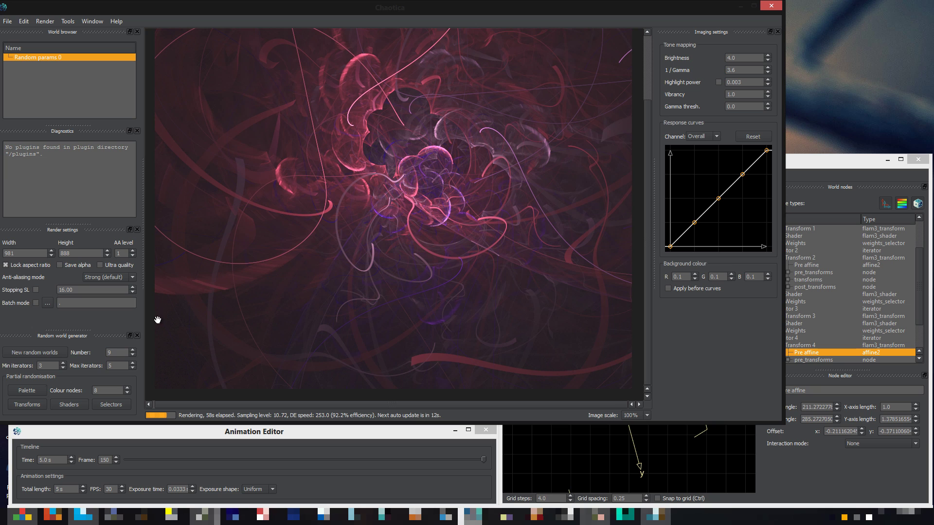
Step: Generate new random worlds and load the middle-right one, a blue-cyan swirl with green core
click(47, 354)
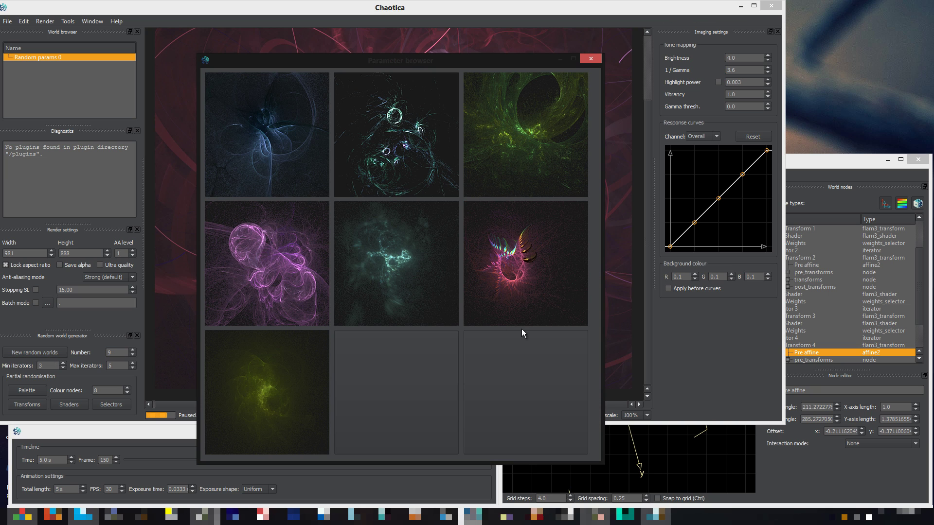
click(518, 270)
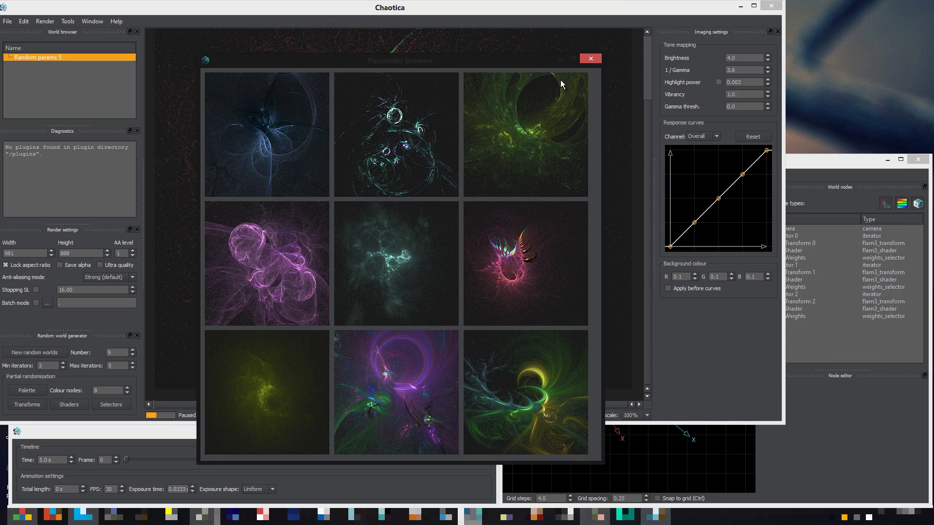
click(591, 59)
click(59, 489)
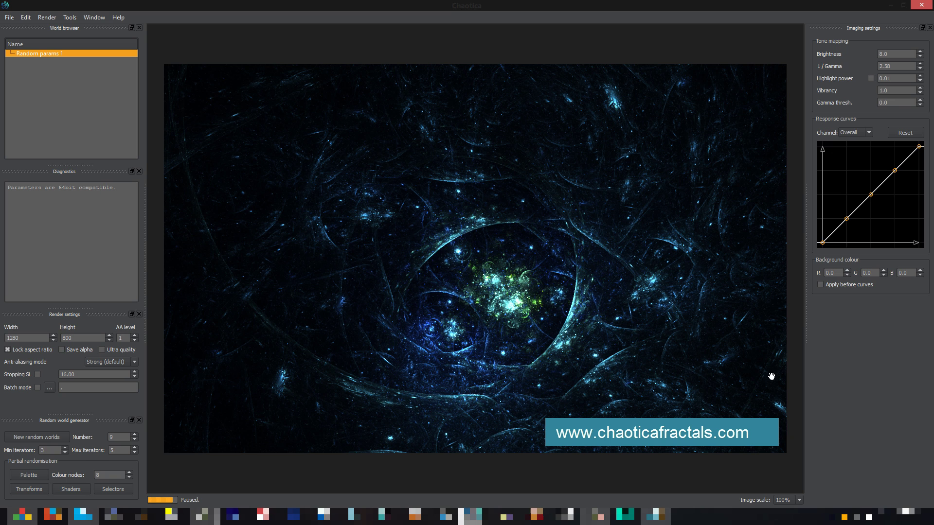
Step: Switch to Chrome showing the dewberries_by_lindelokse.jpg fractal image
click(22, 516)
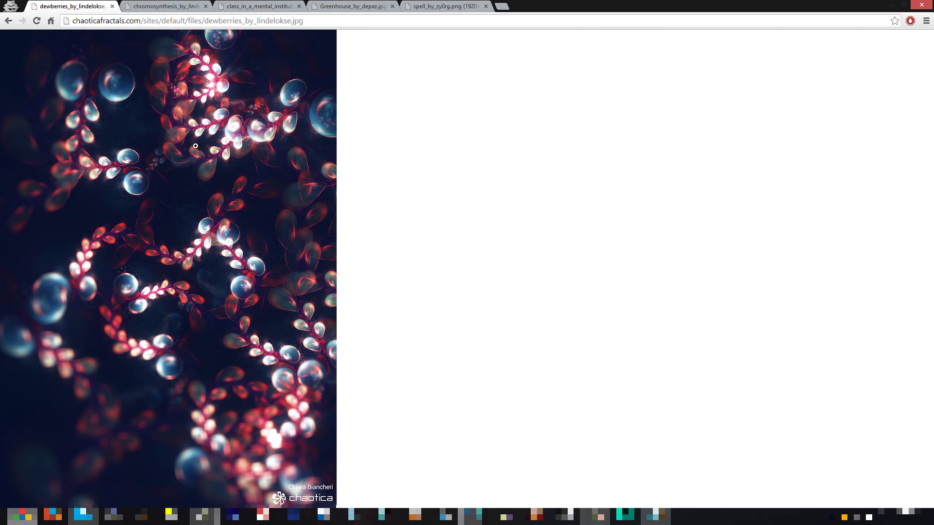
Step: Browse the chromosynthesis and Greenhouse image tabs, zooming each to full size and back
click(167, 5)
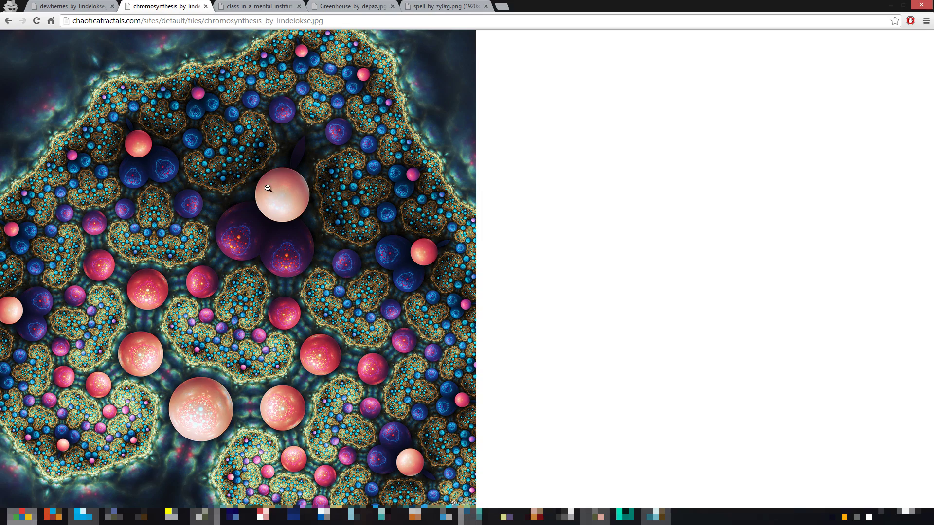
click(287, 194)
click(376, 217)
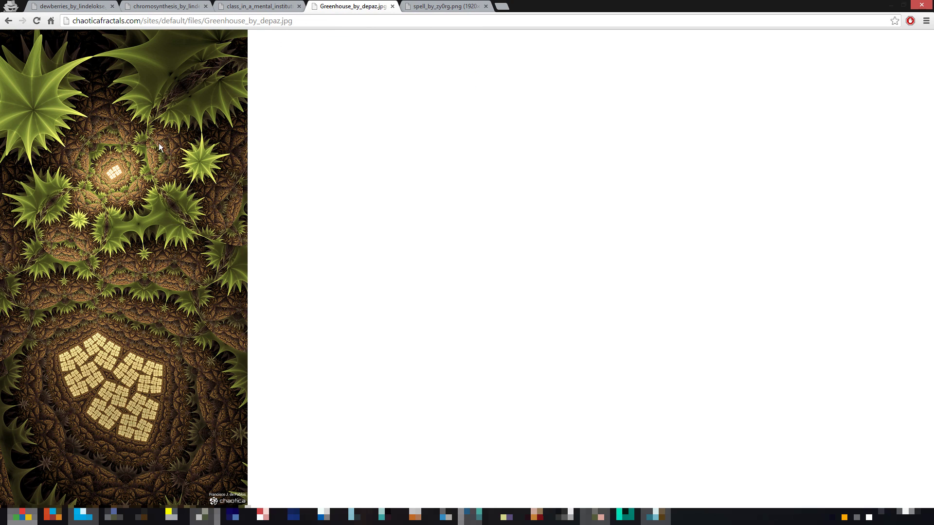
click(159, 143)
scroll(182, 231, down, 9)
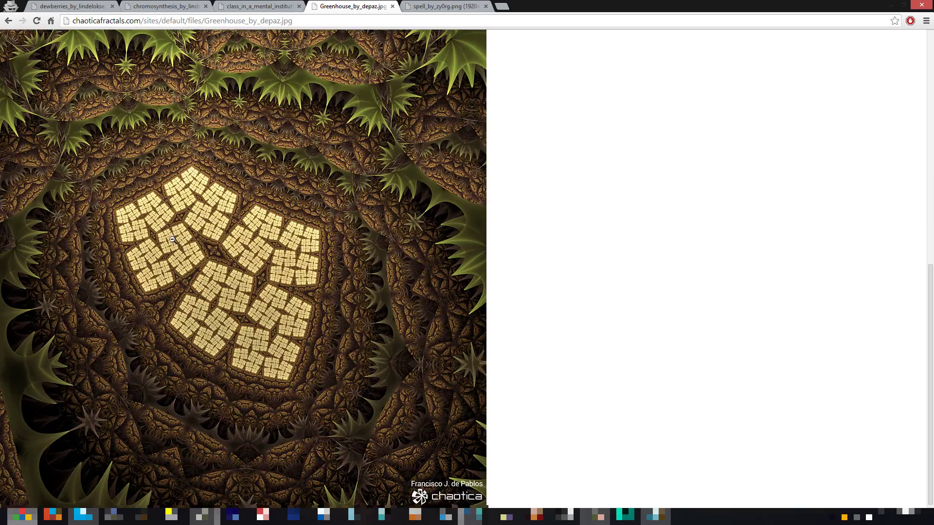
click(218, 239)
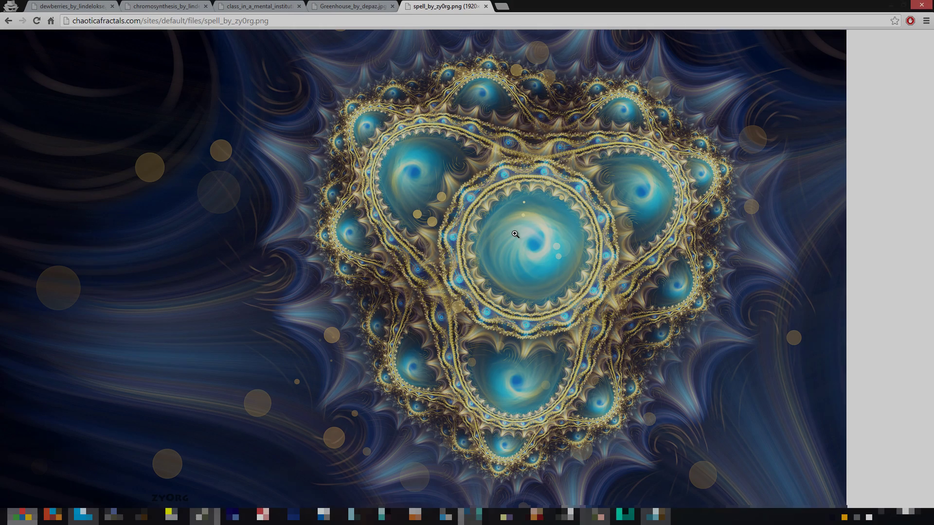